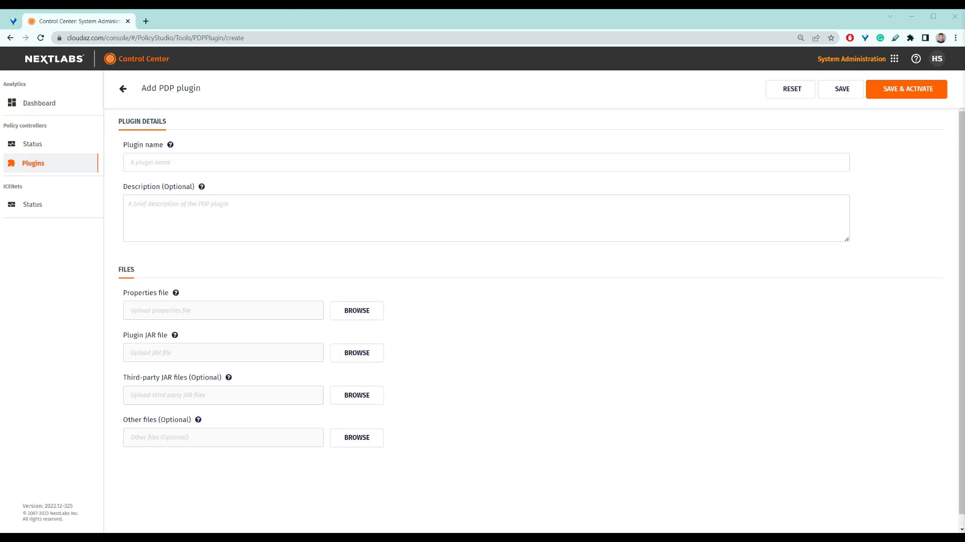
# Name the new PDP plugin LDAPLDIFUserAttributeProvider and paste its description into the description field
pyautogui.click(321, 162)
pyautogui.write('LD')
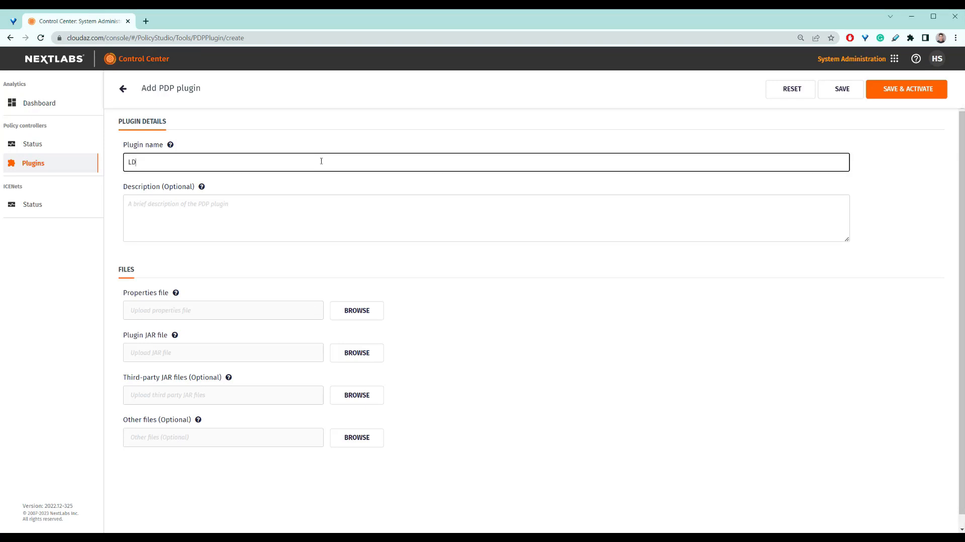
pyautogui.write('APLDIFUserAttributeProvider')
pyautogui.click(388, 222)
pyautogui.write('LDAP LDIF User Attribute Provider is a Dynamic User Attribute Provider plugin designed for CE Policy Controller/Java Policy Controller to query and cache user attributes from Active Directory (AD) and LDIF Files. The plugin can provide user attribute data on-demand for Policy Controller evaluation when the attribute is not available in the enforcer request, by hitting its own cache or querying AD directly. (plug-in demo by Harvey, do not delete)')
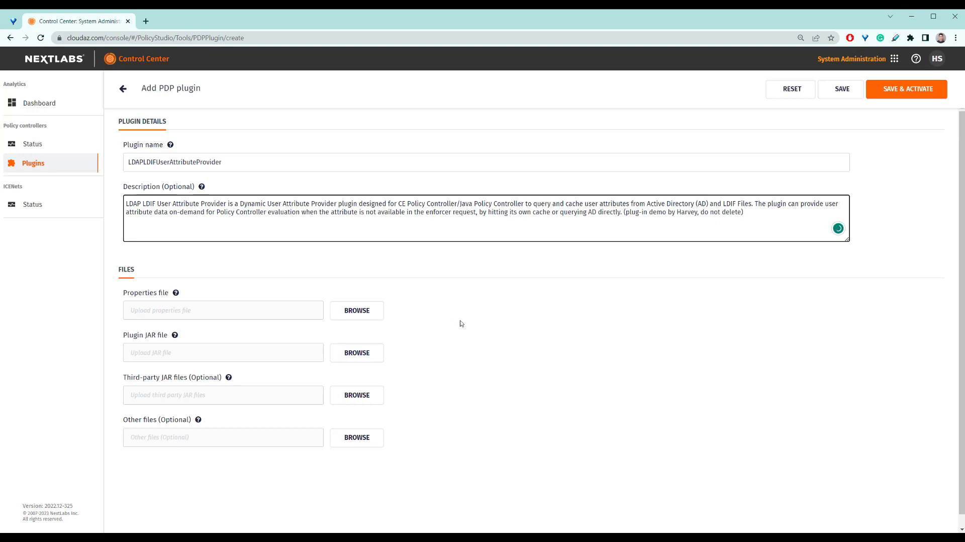
# Upload LDAPLDIFUserAttributeProvider.properties as the plugin's properties file
pyautogui.click(427, 321)
pyautogui.click(367, 314)
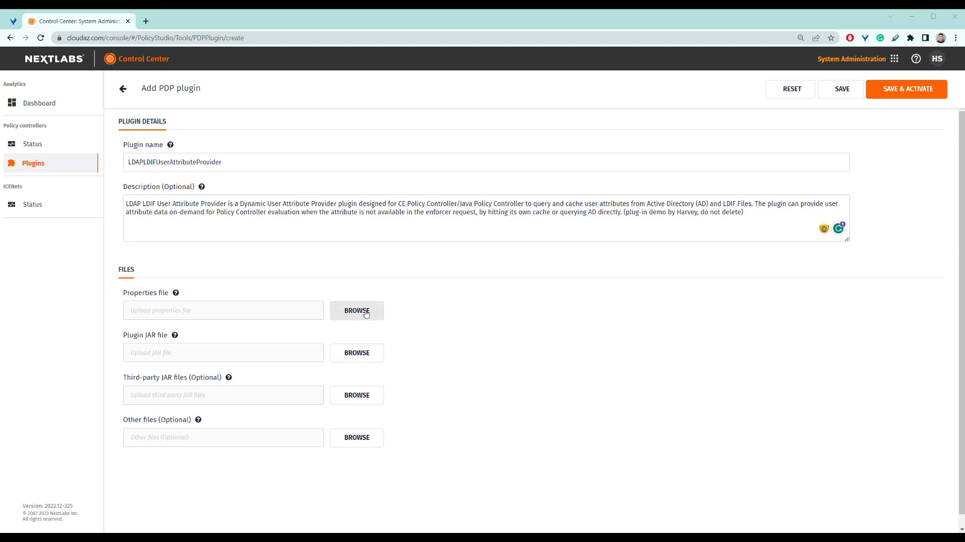
pyautogui.doubleClick(171, 78)
pyautogui.doubleClick(172, 77)
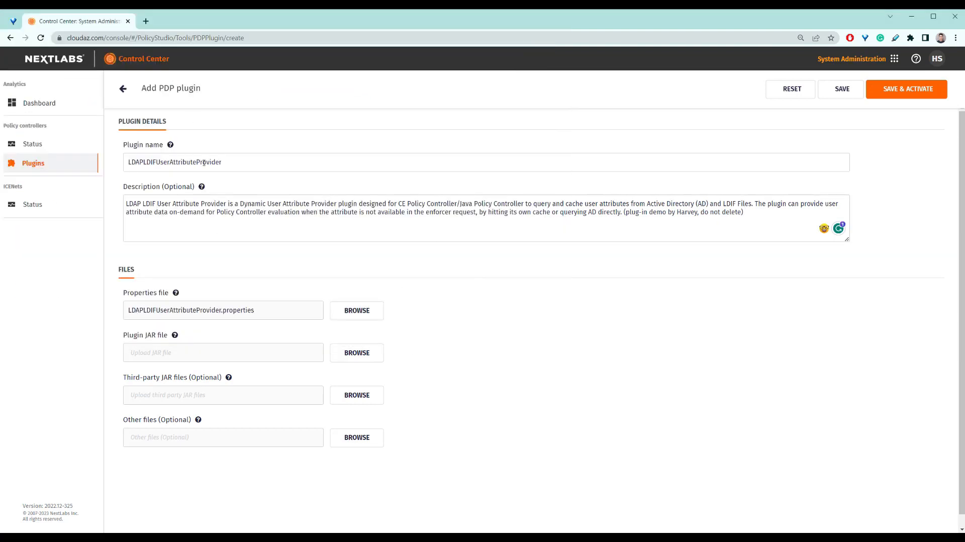
# Upload LDAPLDIFUserAttributeProvider.jar from the JPC folder as the plugin JAR file
pyautogui.click(362, 358)
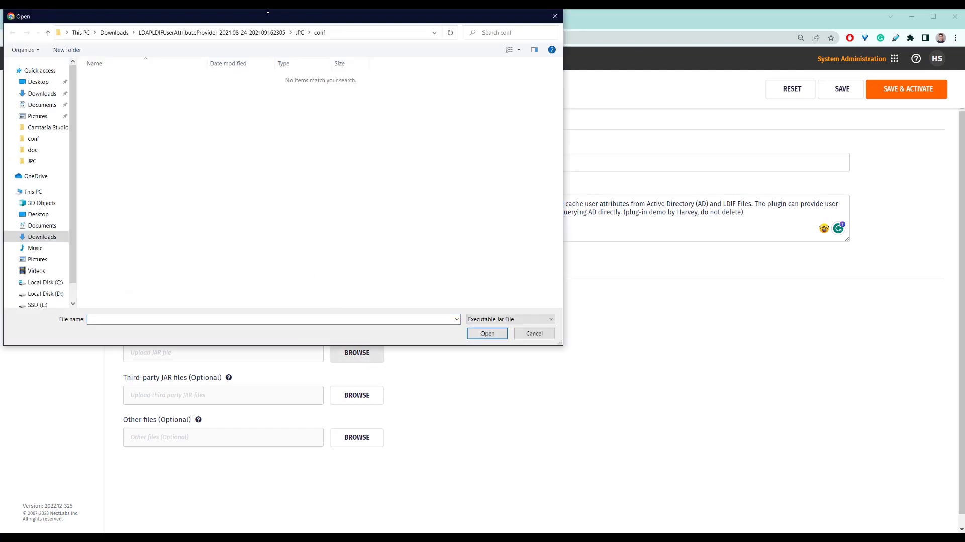
pyautogui.click(211, 32)
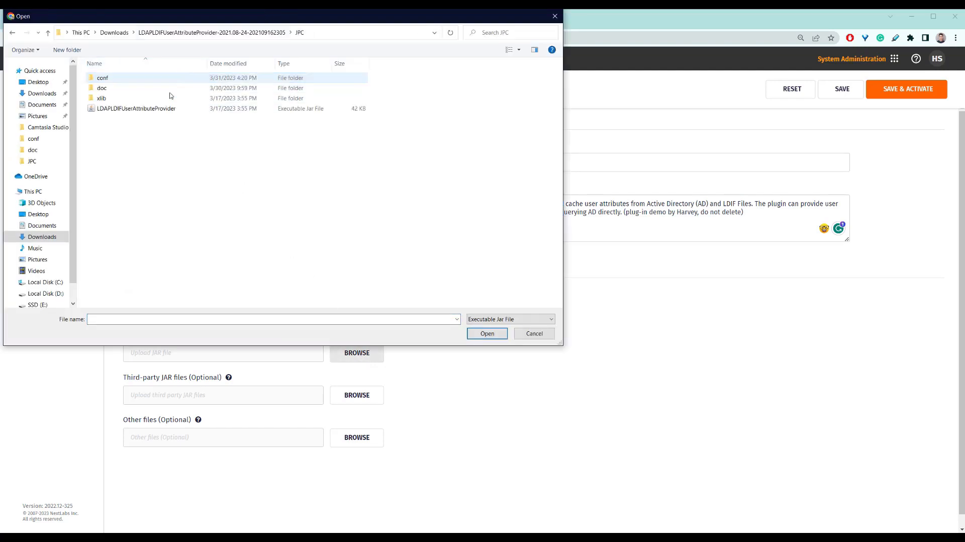
pyautogui.doubleClick(151, 107)
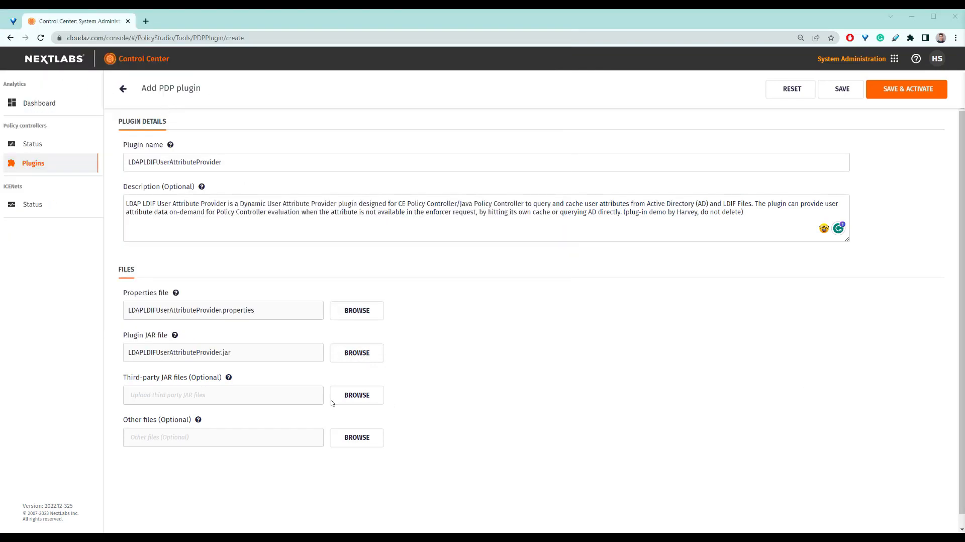
# Upload all five JAR files from the xlib folder as third-party JAR files
pyautogui.click(356, 395)
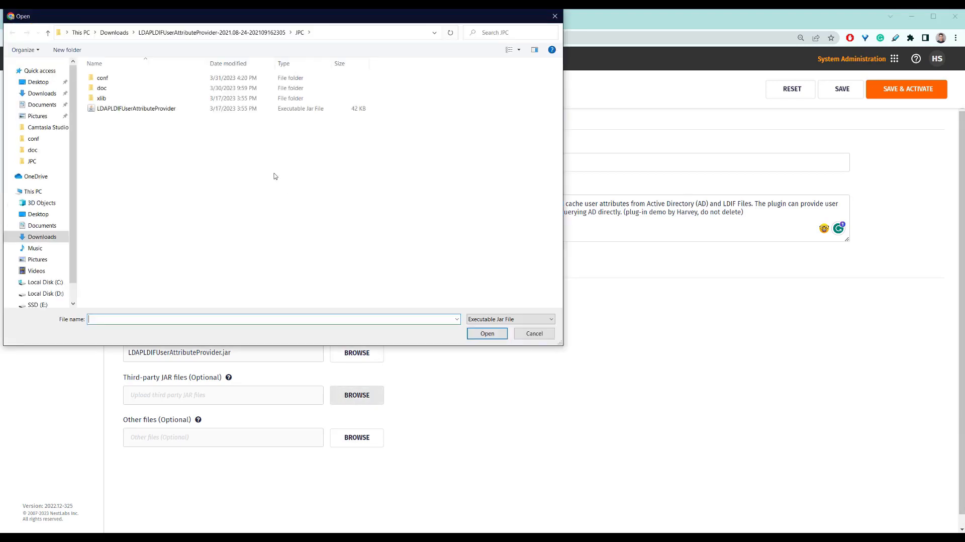
pyautogui.click(152, 91)
pyautogui.doubleClick(151, 97)
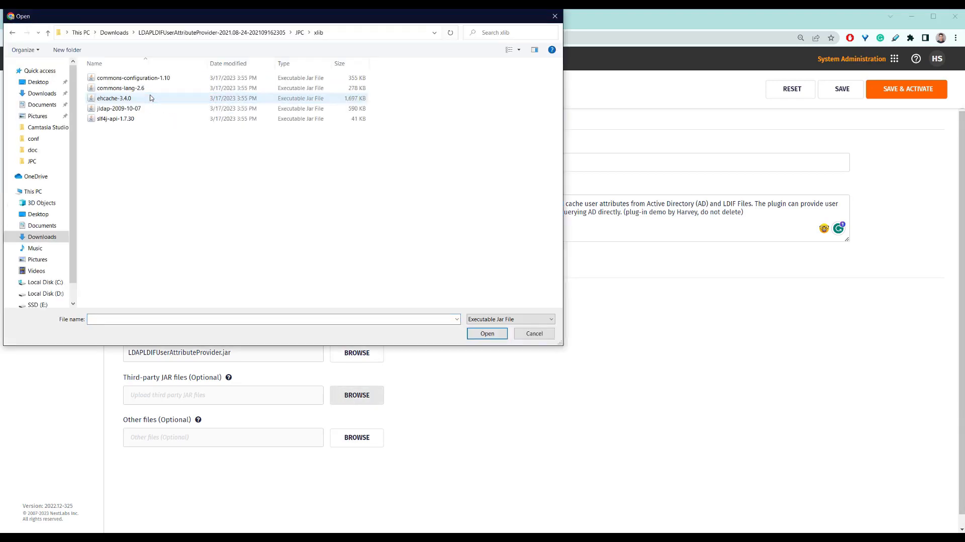
pyautogui.moveTo(237, 228); pyautogui.dragTo(221, 76)
pyautogui.click(485, 335)
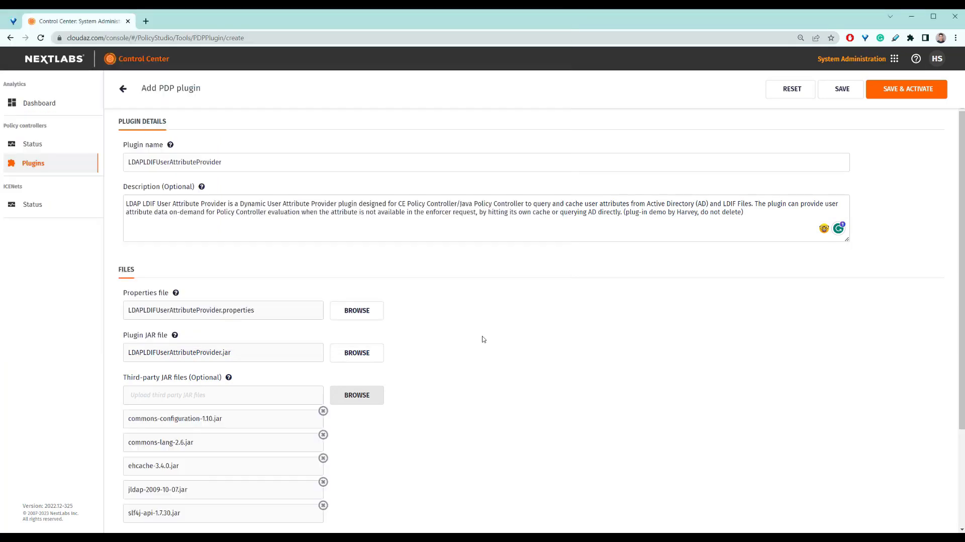
# Add plugin_example.ldif and suap-truststore.jks as other files, then save and activate the plugin
pyautogui.scroll(-3, 420, 383)
pyautogui.click(357, 425)
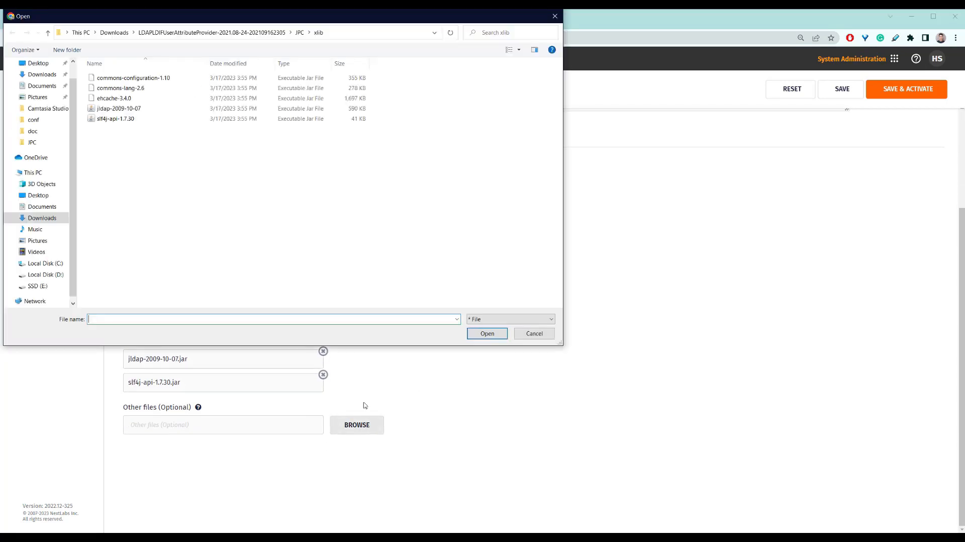
pyautogui.click(274, 33)
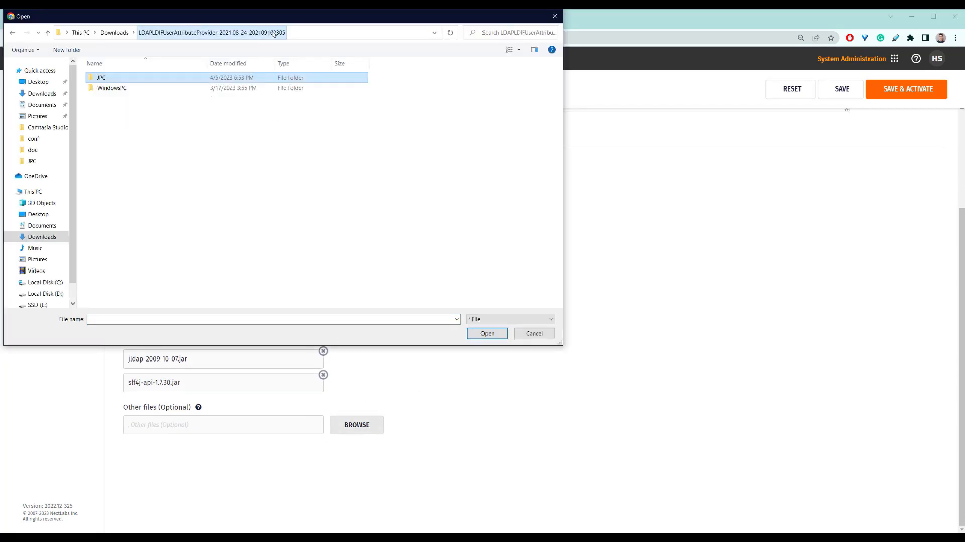
pyautogui.doubleClick(169, 80)
pyautogui.doubleClick(153, 119)
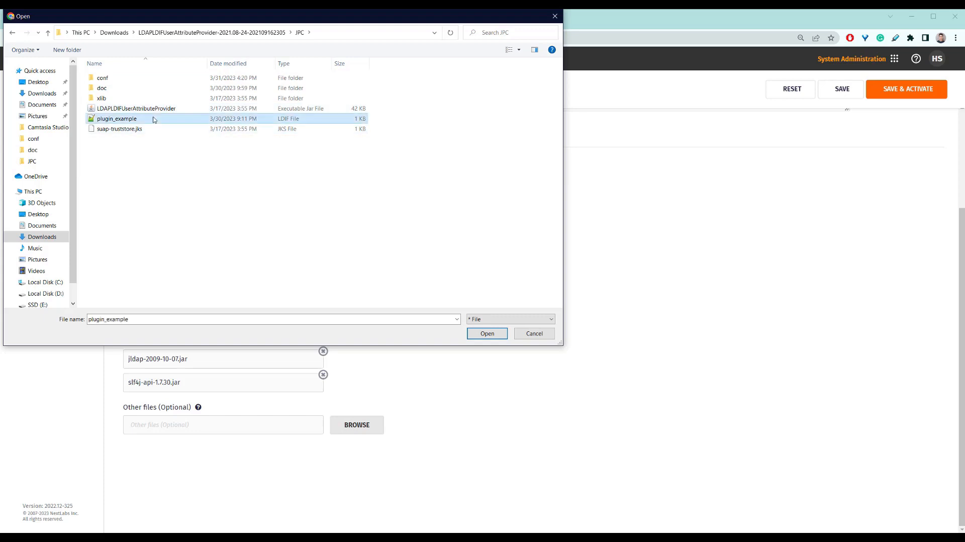
pyautogui.click(357, 425)
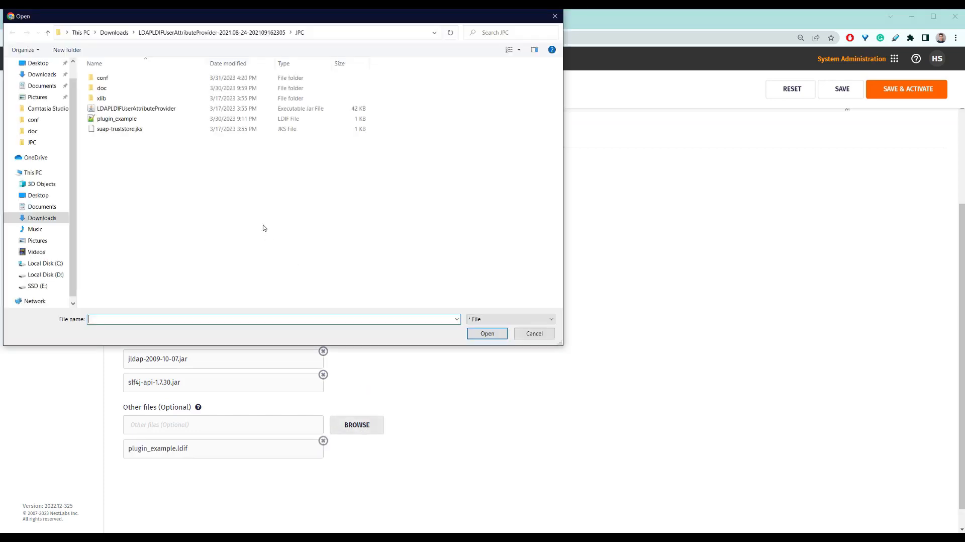
pyautogui.doubleClick(176, 129)
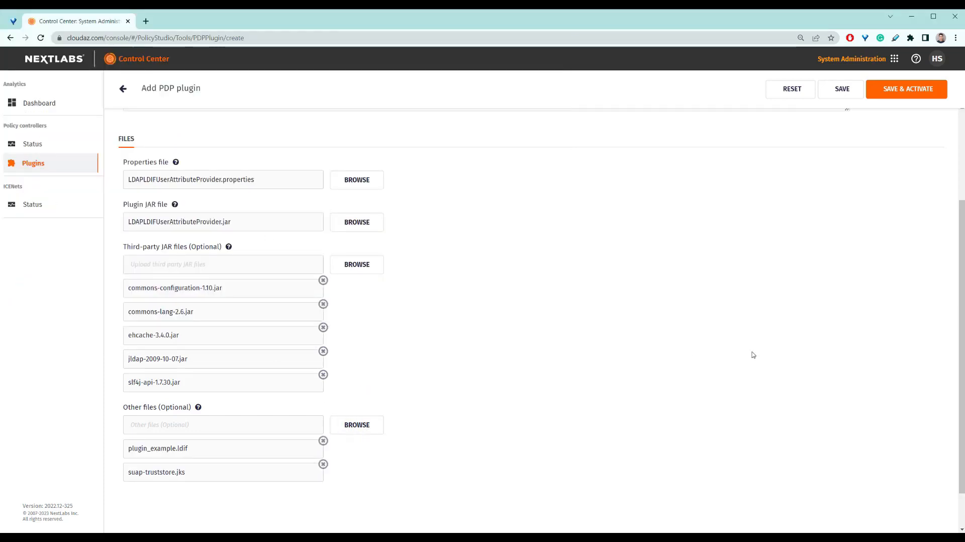
pyautogui.click(908, 90)
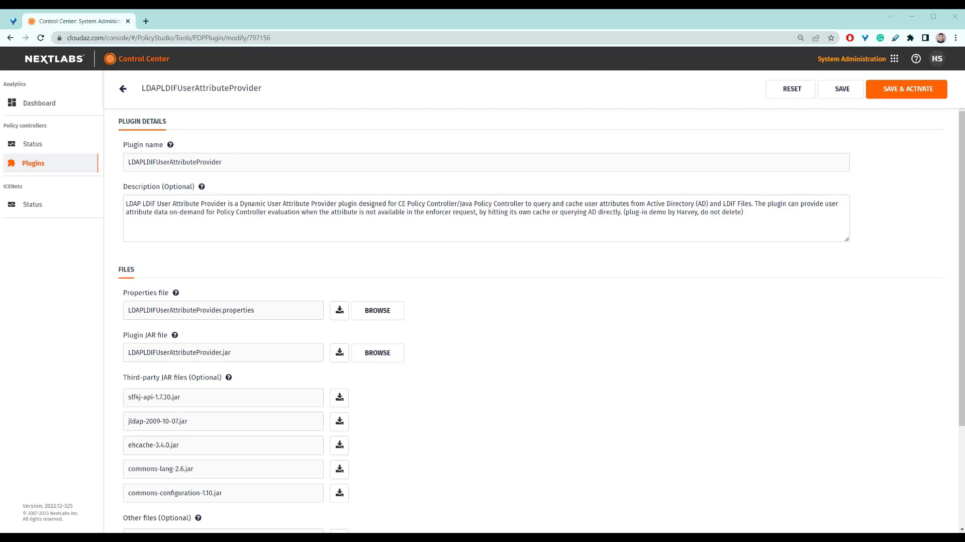
# Switch to Notepad++ and examine the dpc.log entries about the plugin's registration and cache refresh
pyautogui.moveTo(383, 537)
pyautogui.click(382, 514)
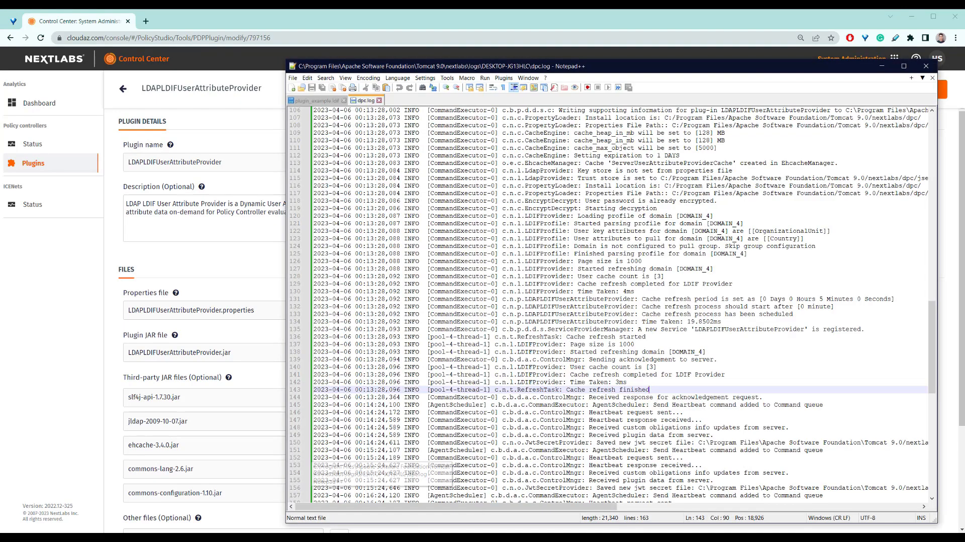
pyautogui.moveTo(673, 390); pyautogui.dragTo(314, 330)
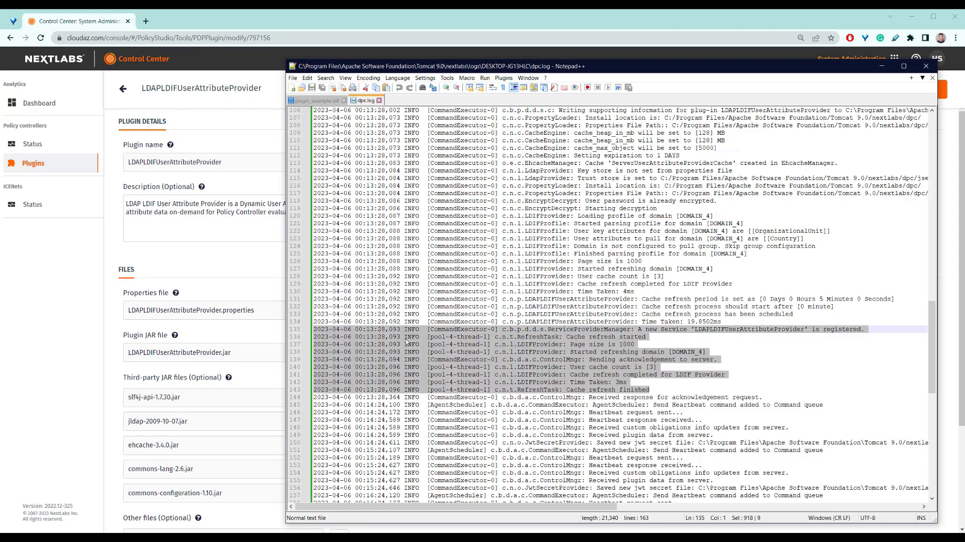
pyautogui.click(762, 388)
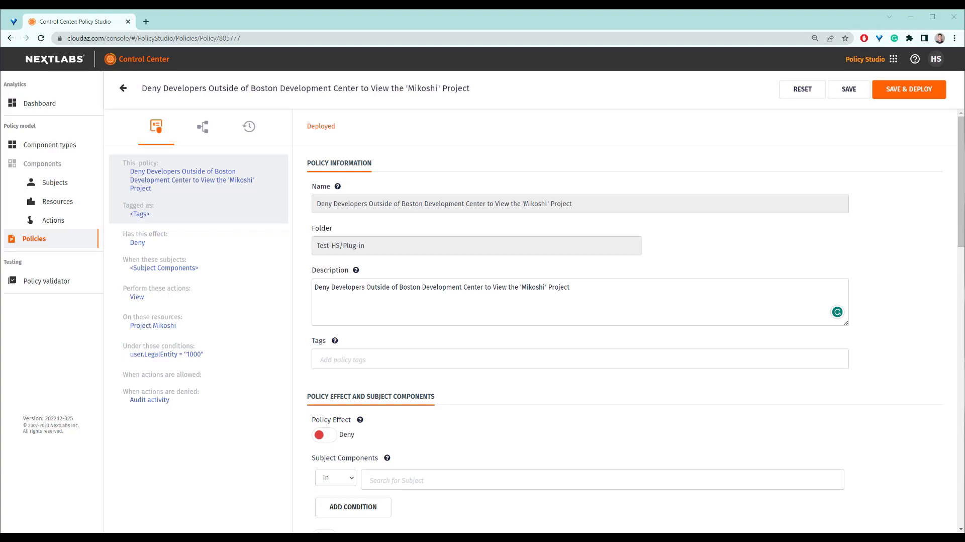
# Review the Mikoshi deny policy's components and advanced condition, then send its PDP authorization test request in Postman
pyautogui.scroll(-7, 862, 371)
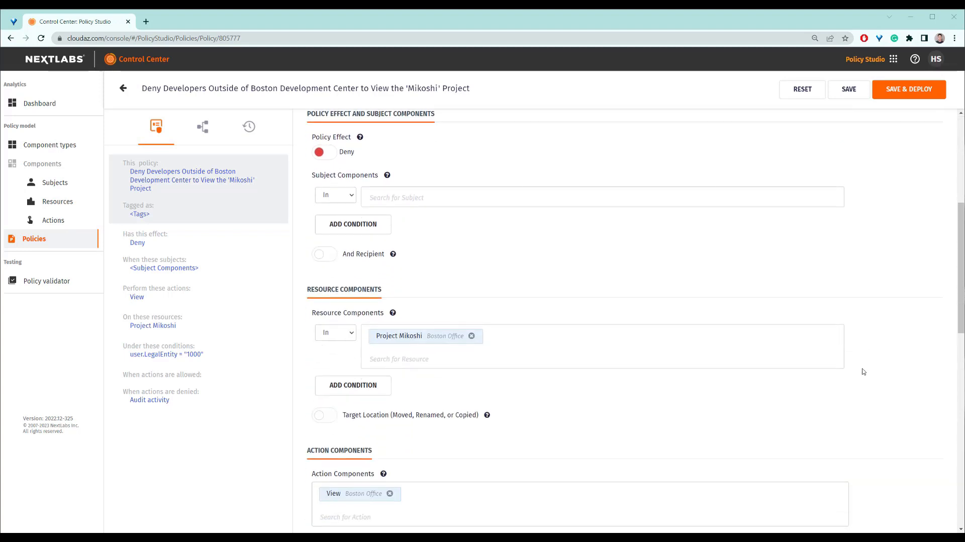
pyautogui.scroll(-5, 862, 371)
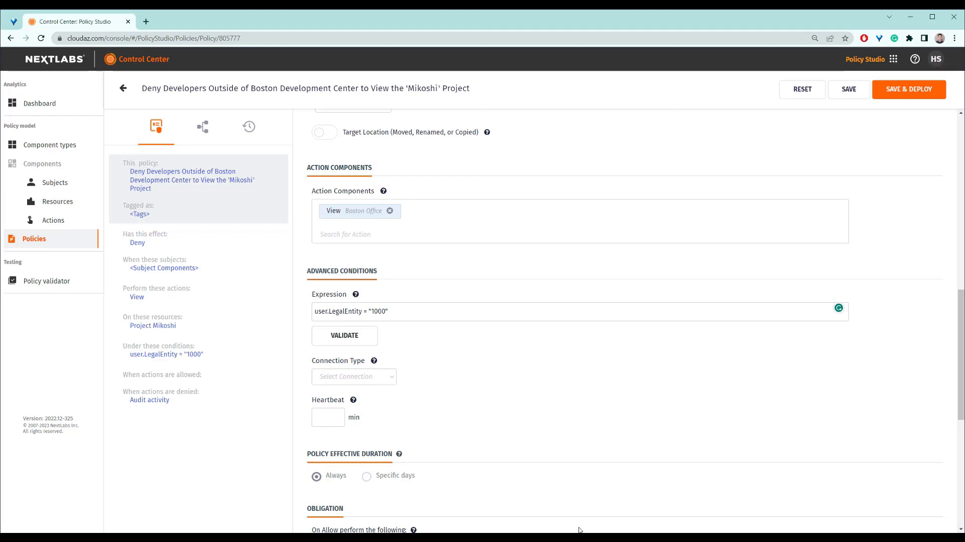
pyautogui.click(447, 536)
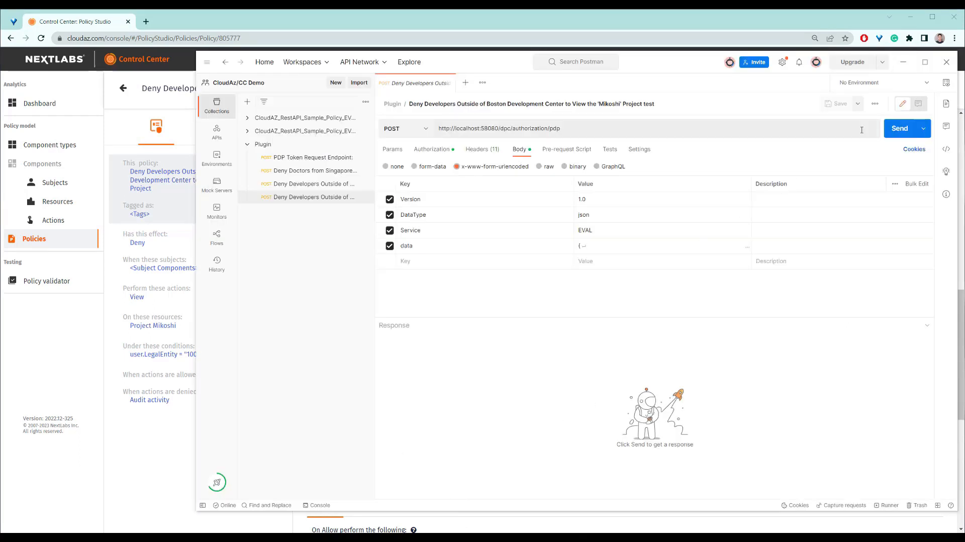
pyautogui.click(892, 132)
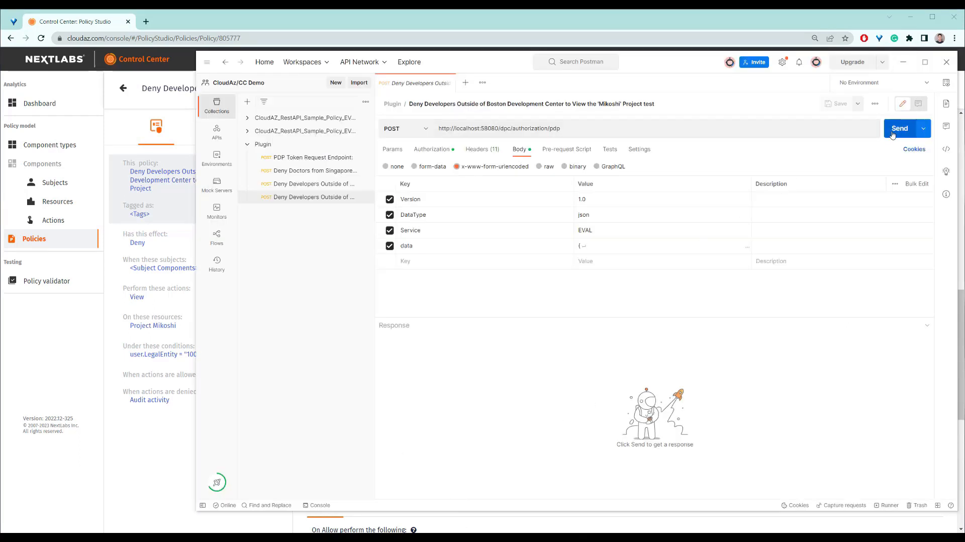
# Change the last character of the subject-id value in the request data to 3 and send the request again
pyautogui.click(586, 246)
pyautogui.scroll(-2, 667, 259)
pyautogui.click(662, 254)
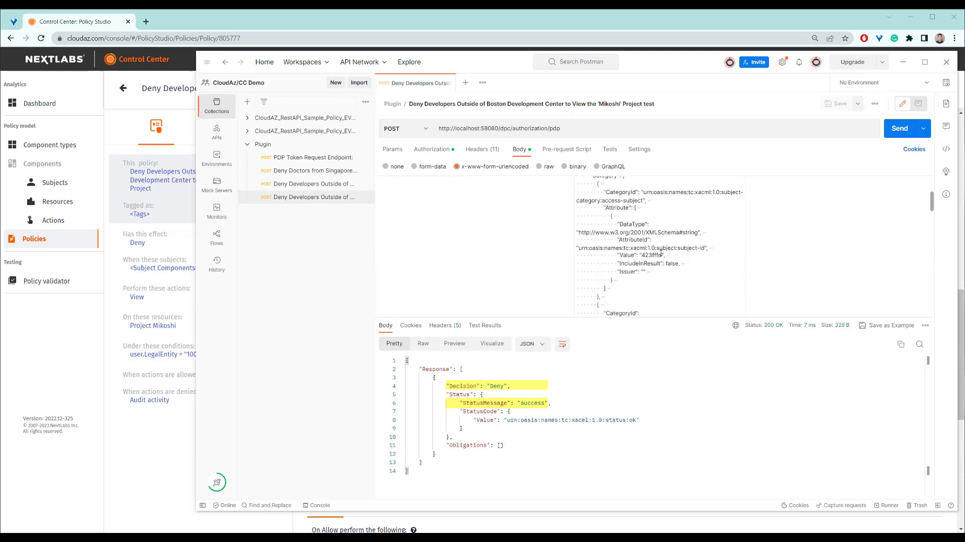
pyautogui.press('BackSpace')
pyautogui.write('3')
pyautogui.click(898, 133)
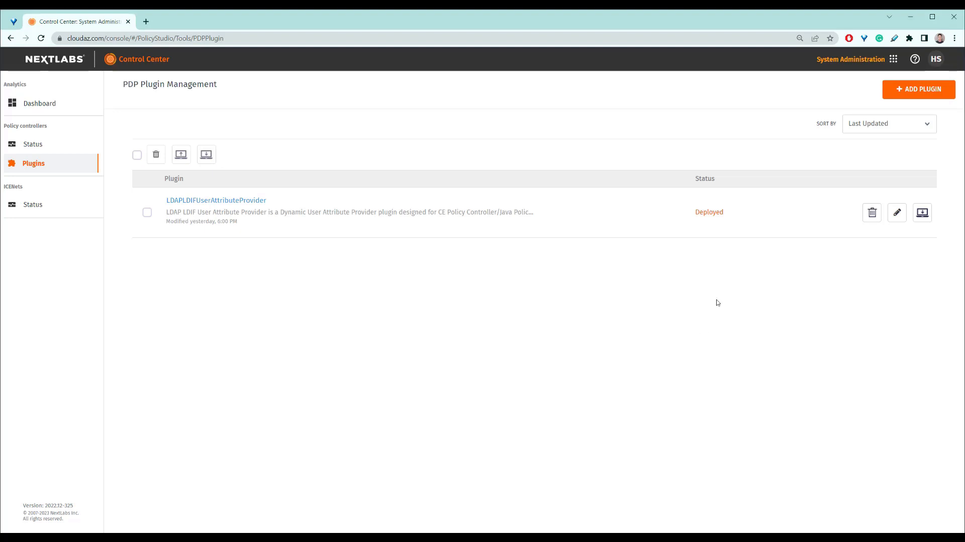
# Edit the plugin, replace its properties file with the updated LDAPLDIFUserAttributeProvider.properties, and save and activate it
pyautogui.click(896, 217)
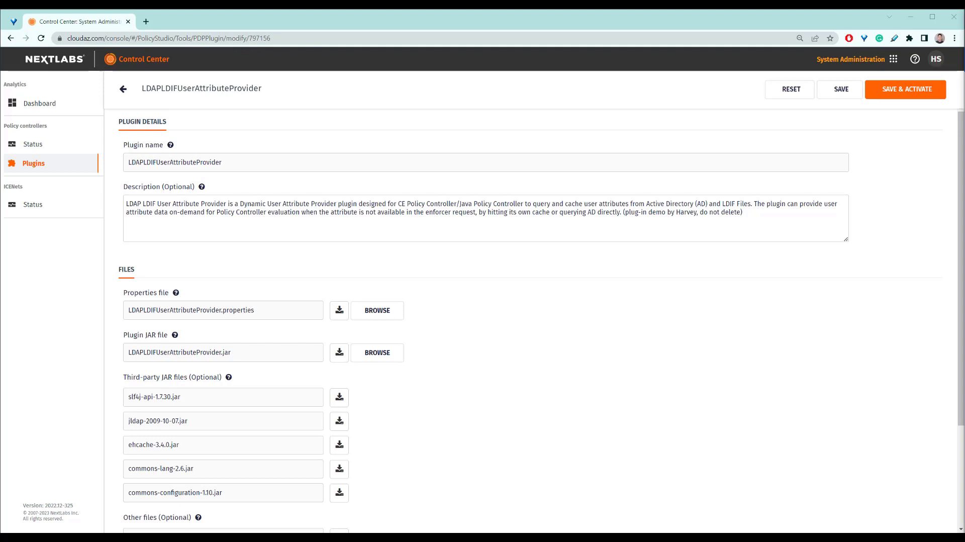
pyautogui.click(387, 313)
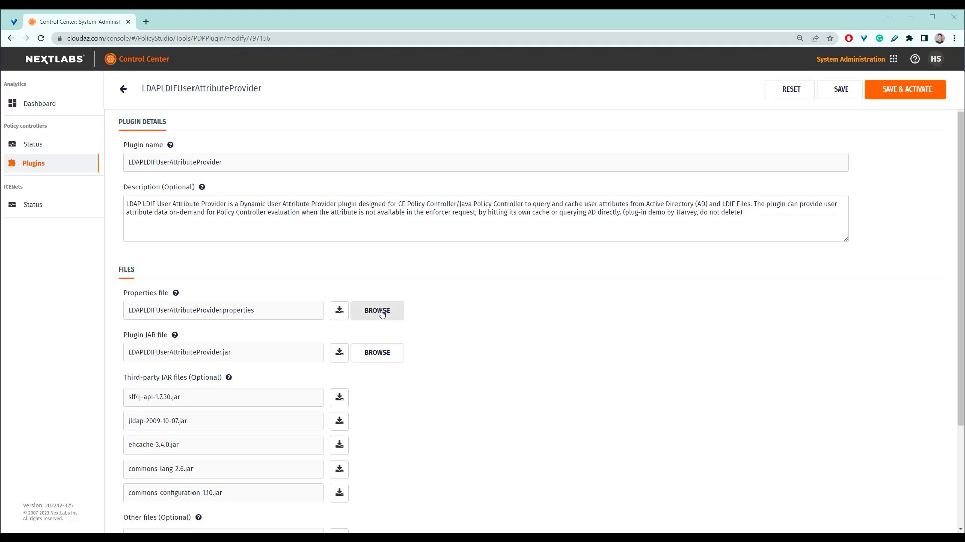
pyautogui.click(154, 80)
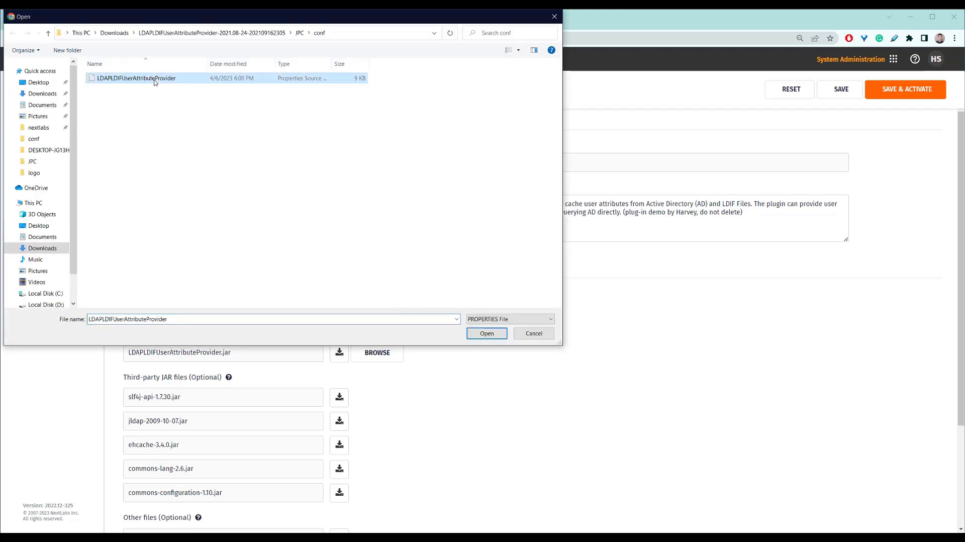
pyautogui.click(483, 335)
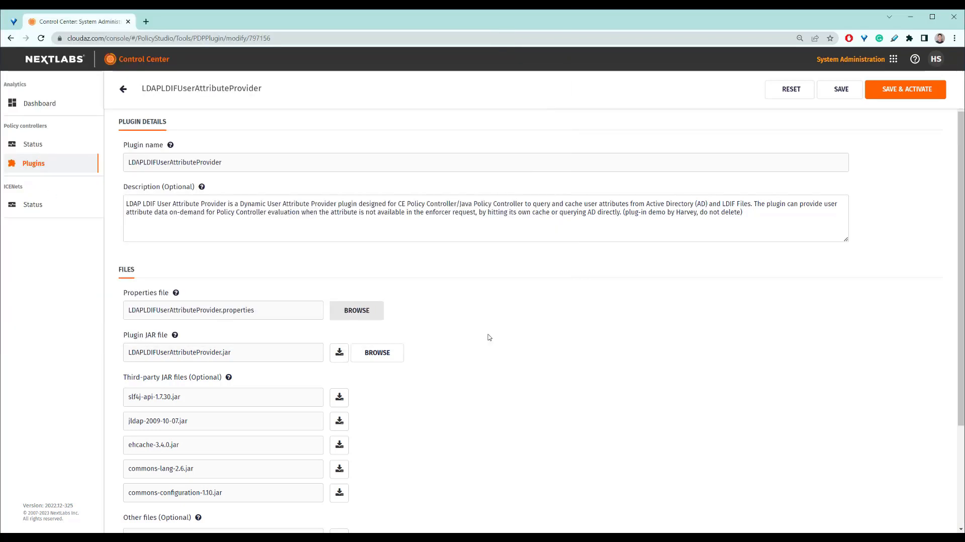
pyautogui.click(885, 89)
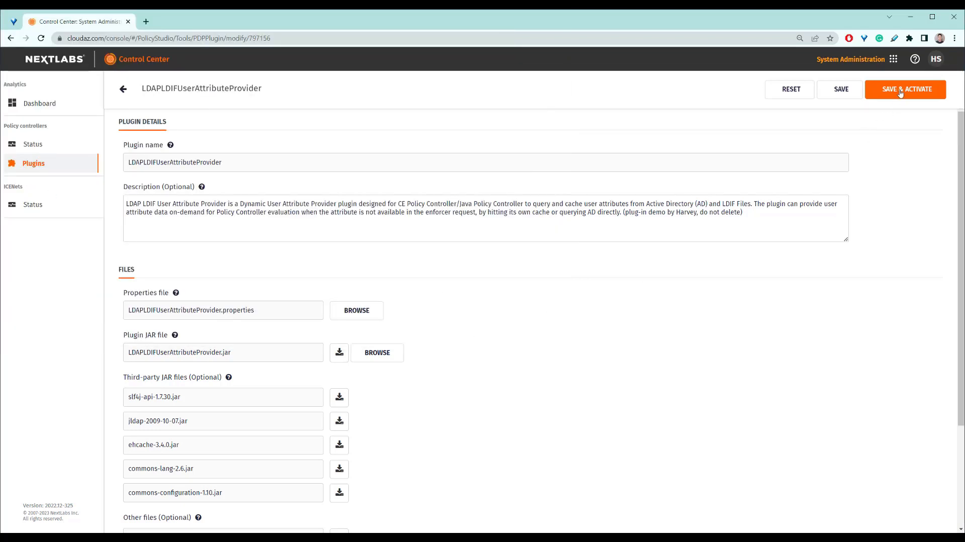
# Return to the PDP plugin list and select the LDAPLDIFUserAttributeProvider plugin
pyautogui.click(123, 89)
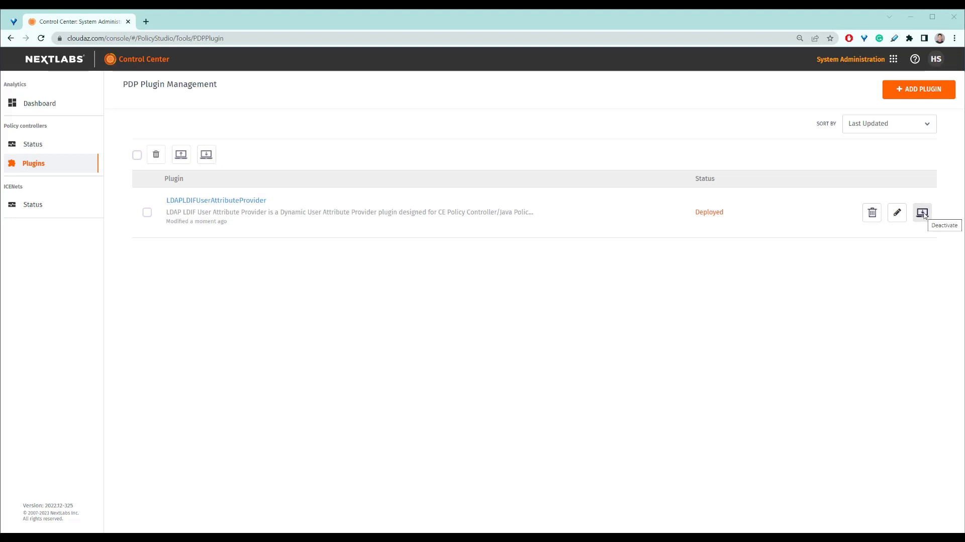
pyautogui.click(147, 212)
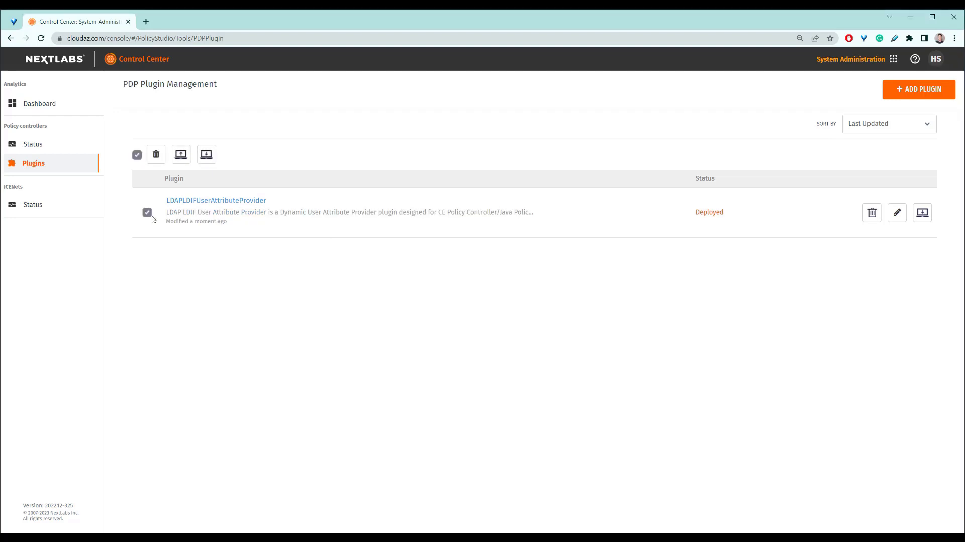